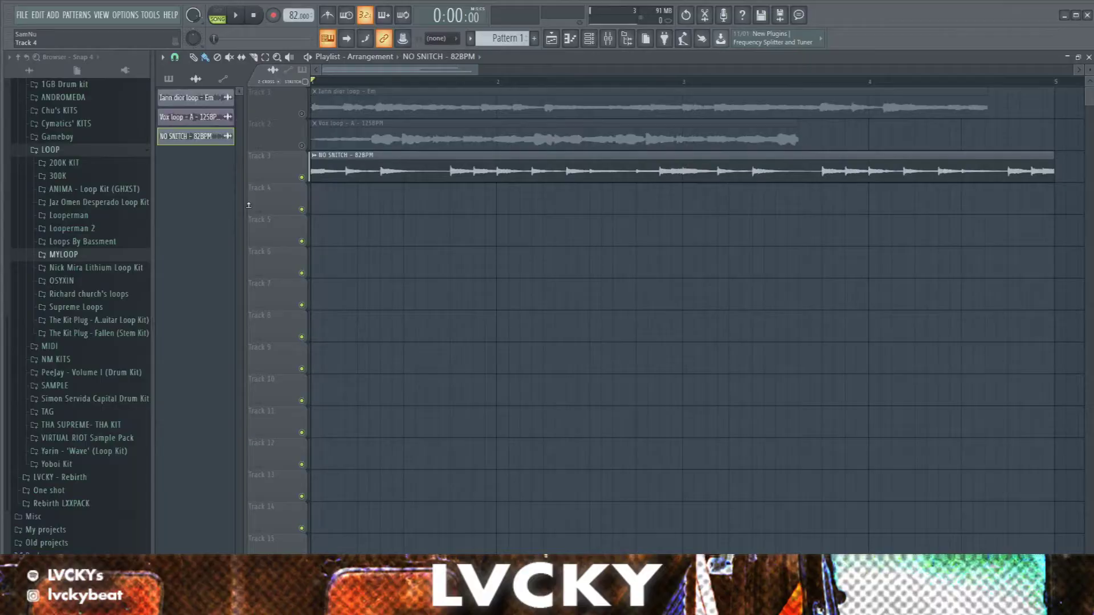
# Play back the NO SNITCH - 82BPM loop in the playlist and stop it.
pyautogui.scroll(-2, 294, 165)
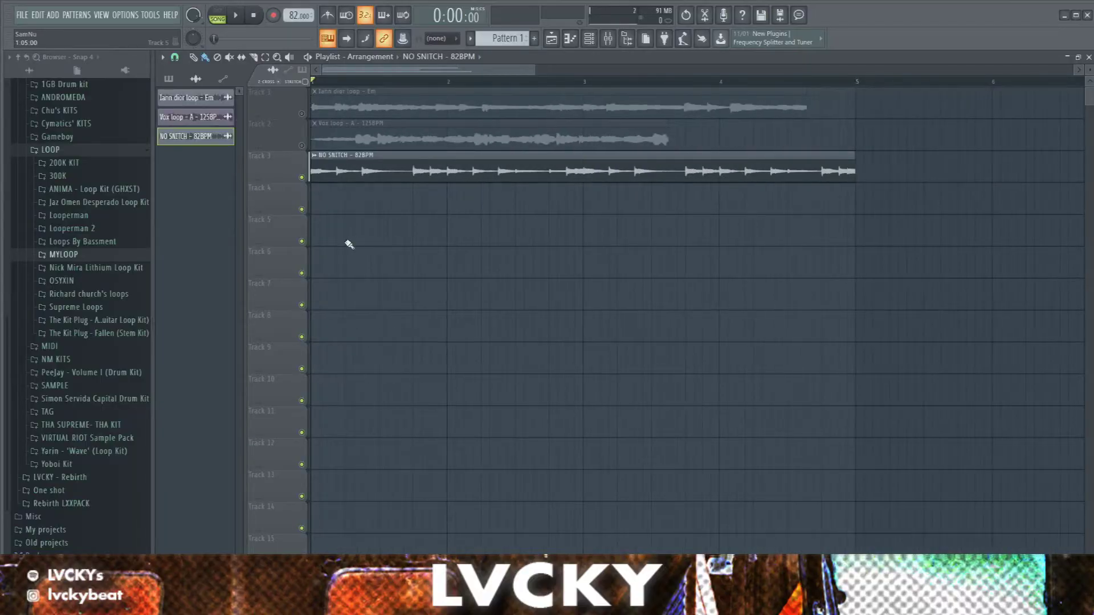
pyautogui.press('space')
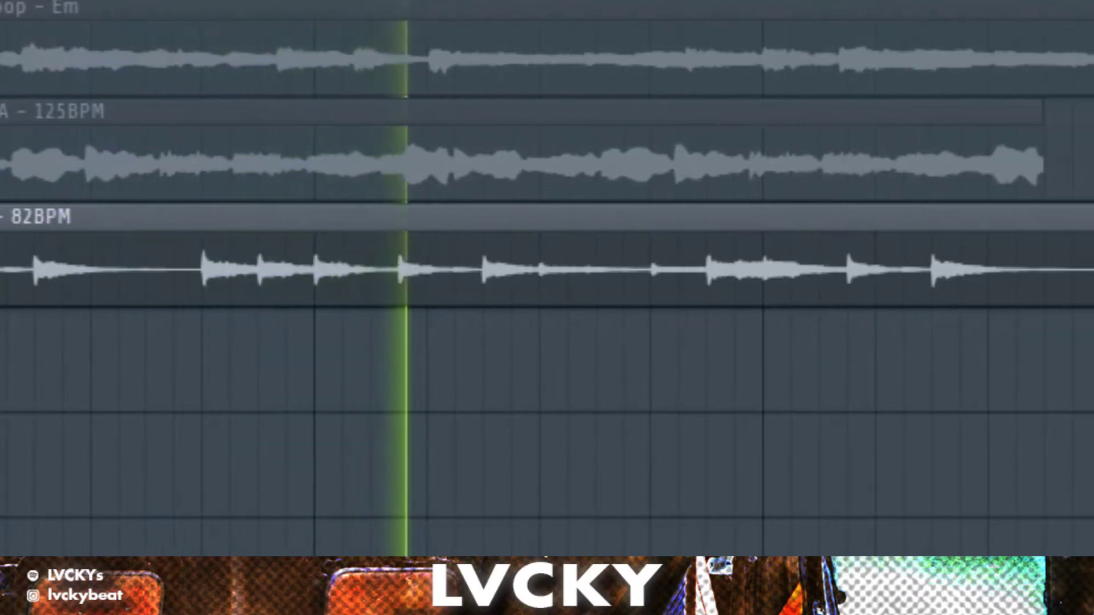
pyautogui.press('space')
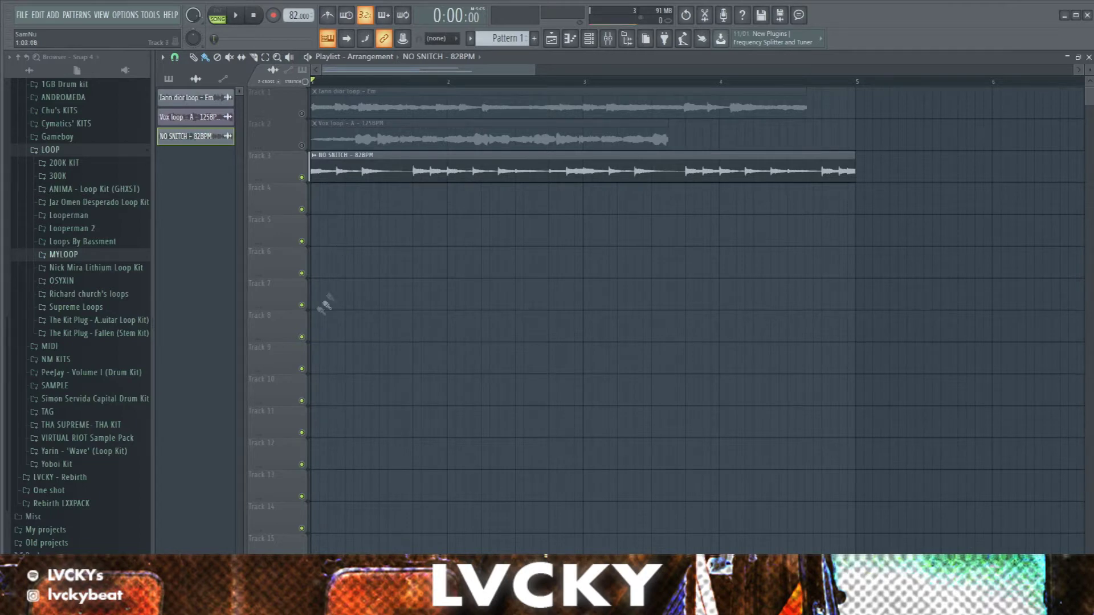
# Select the first four bars of the playlist and load Melodyne into the Master mixer track's second effect slot.
pyautogui.click(79, 153)
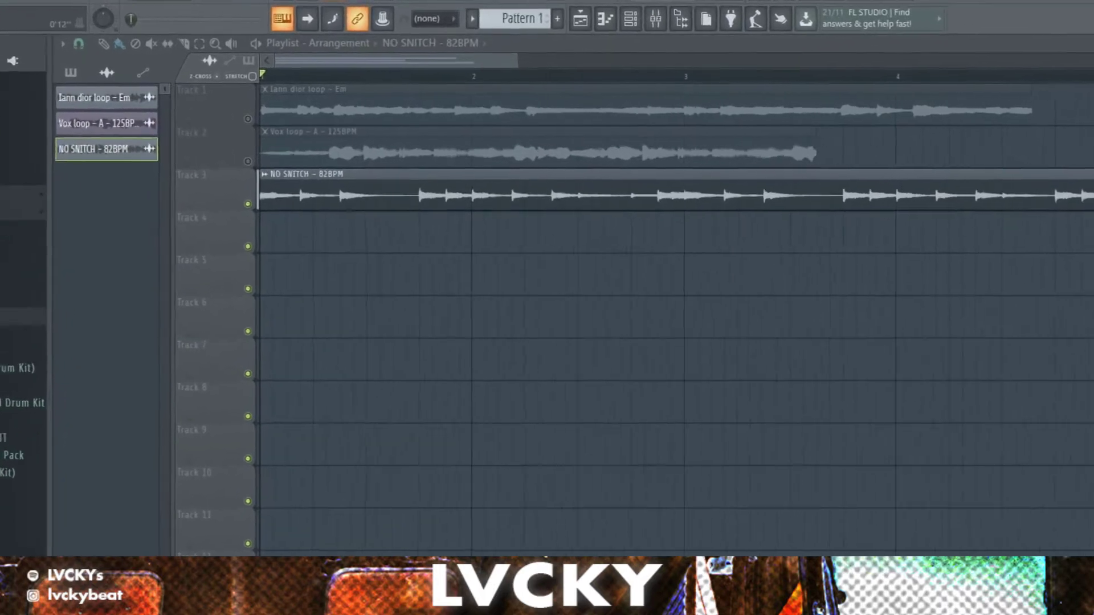
pyautogui.moveTo(1091, 75); pyautogui.dragTo(262, 76)
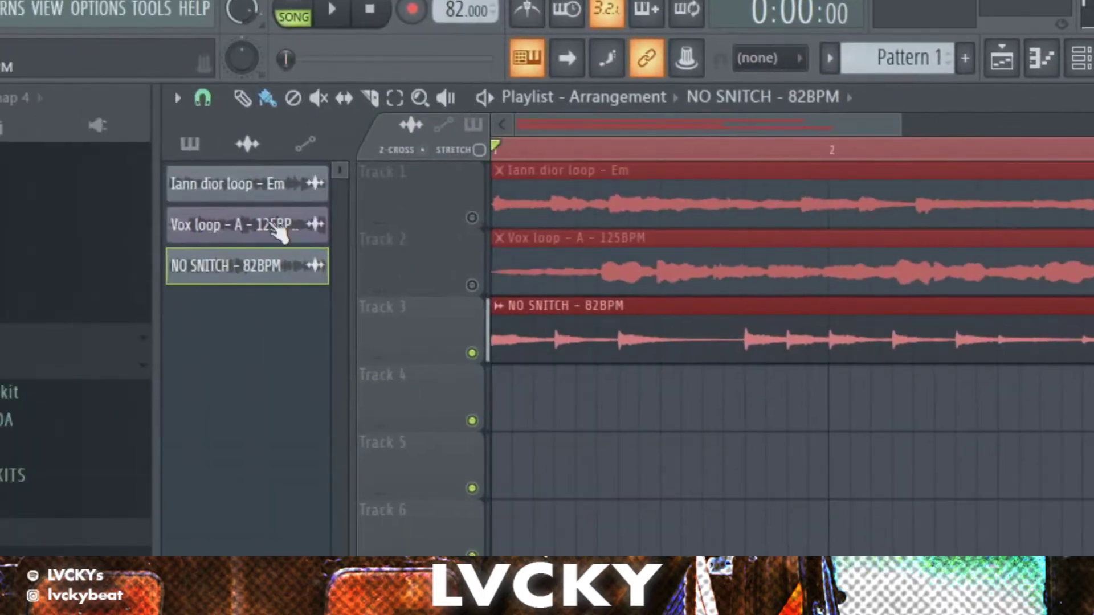
pyautogui.press('F9')
pyautogui.click(896, 142)
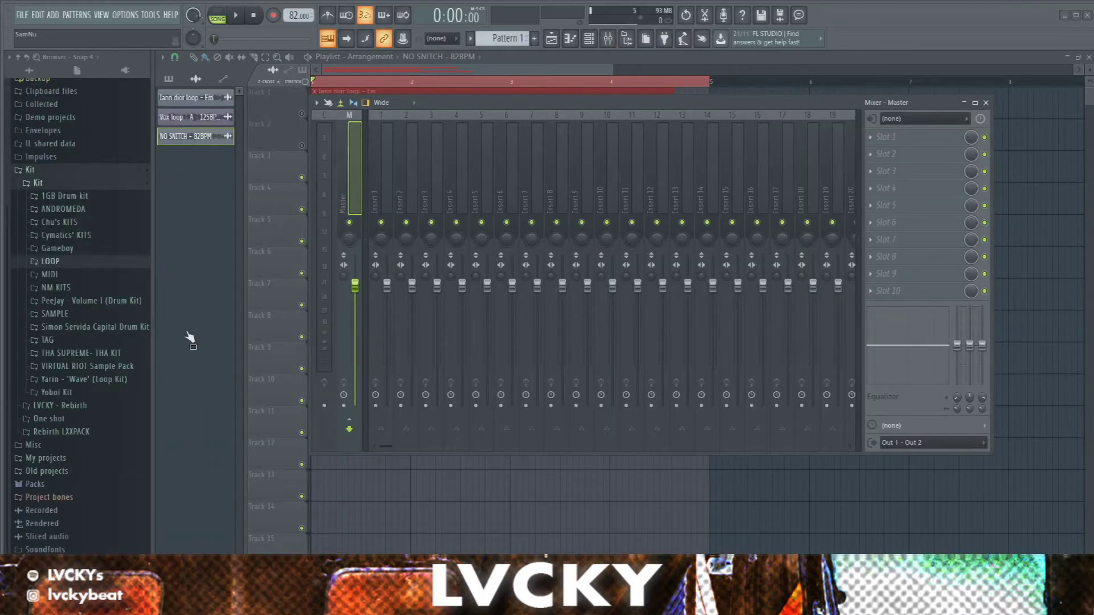
pyautogui.click(187, 333)
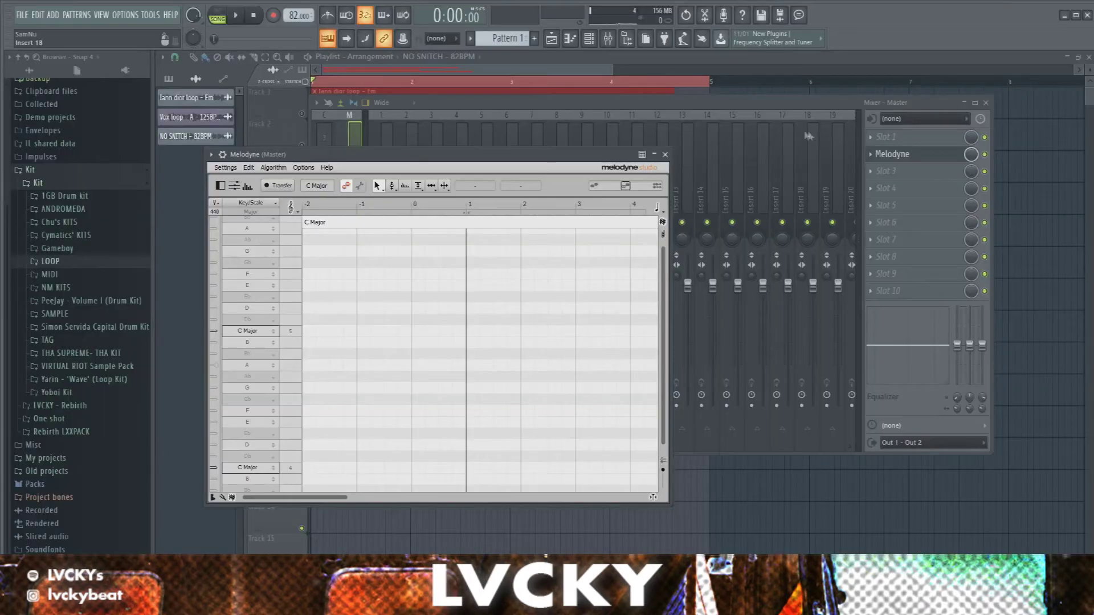
pyautogui.moveTo(777, 107); pyautogui.dragTo(813, 108)
pyautogui.click(321, 169)
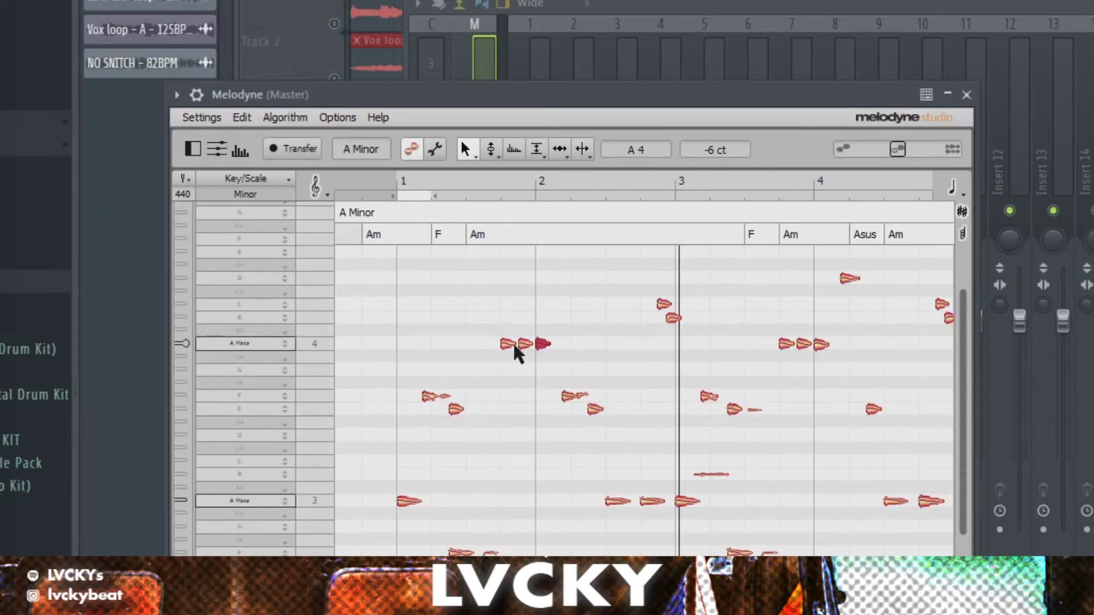
# Try raising the first two repeated A4 notes before bar 2 in Melodyne, audition them, and undo the pitch change.
pyautogui.moveTo(512, 352); pyautogui.dragTo(511, 326)
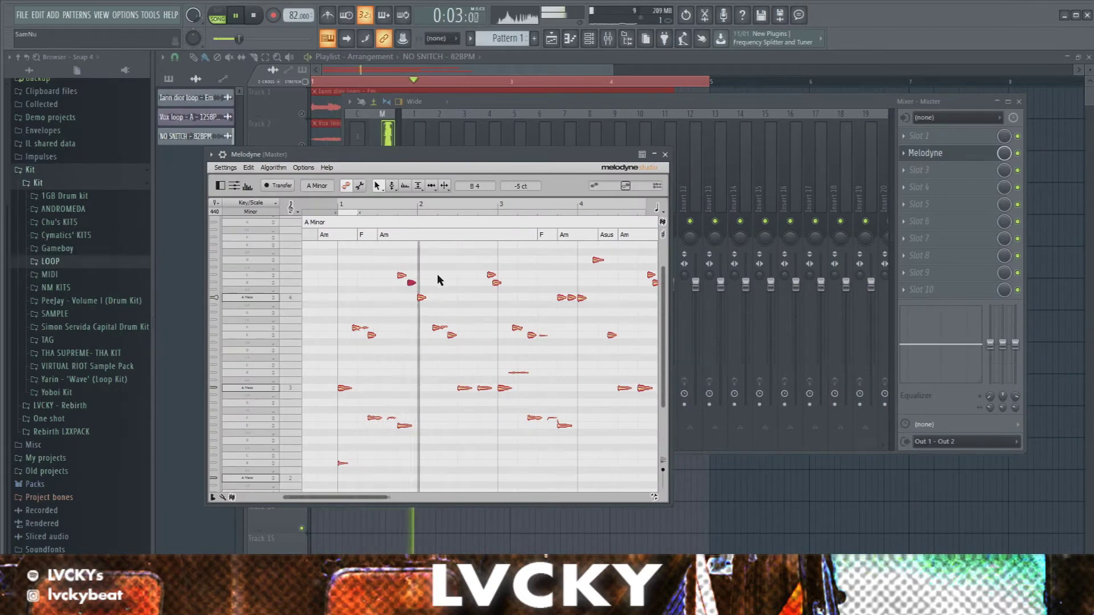
pyautogui.press('space')
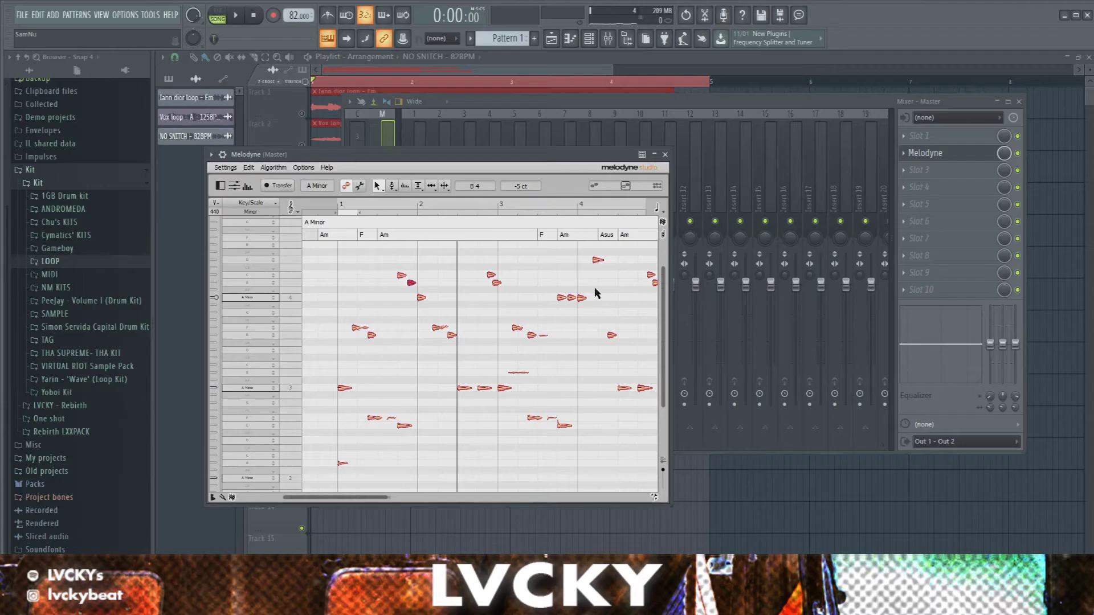
pyautogui.hotkey('ctrl', 'z')
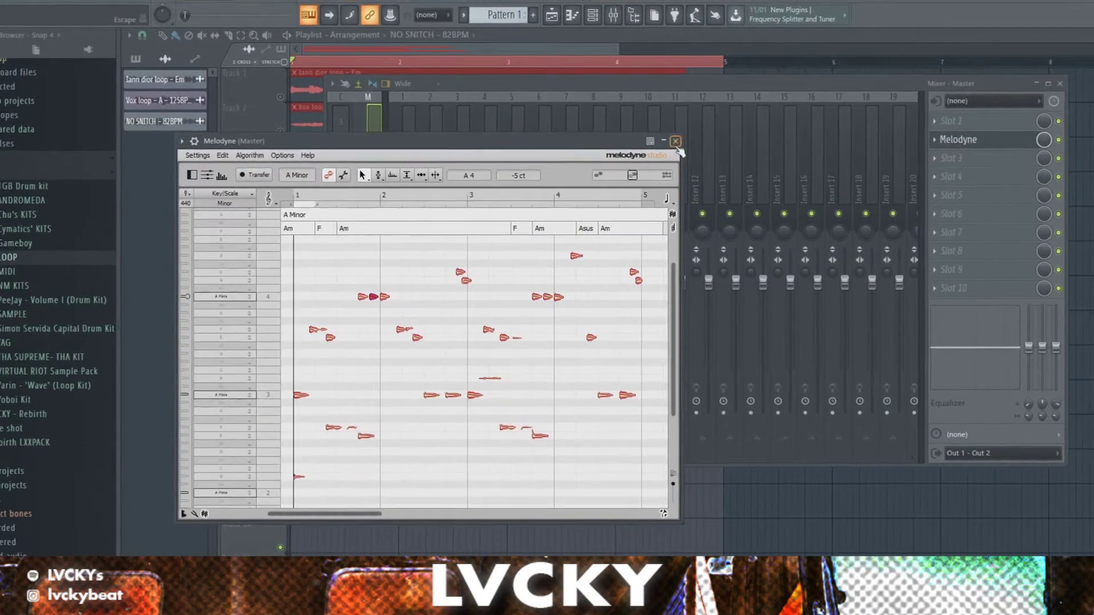
# Close Melodyne and the mixer, and place Pattern 1 on Track 4 beneath the NO SNITCH loop.
pyautogui.click(665, 155)
pyautogui.click(1019, 101)
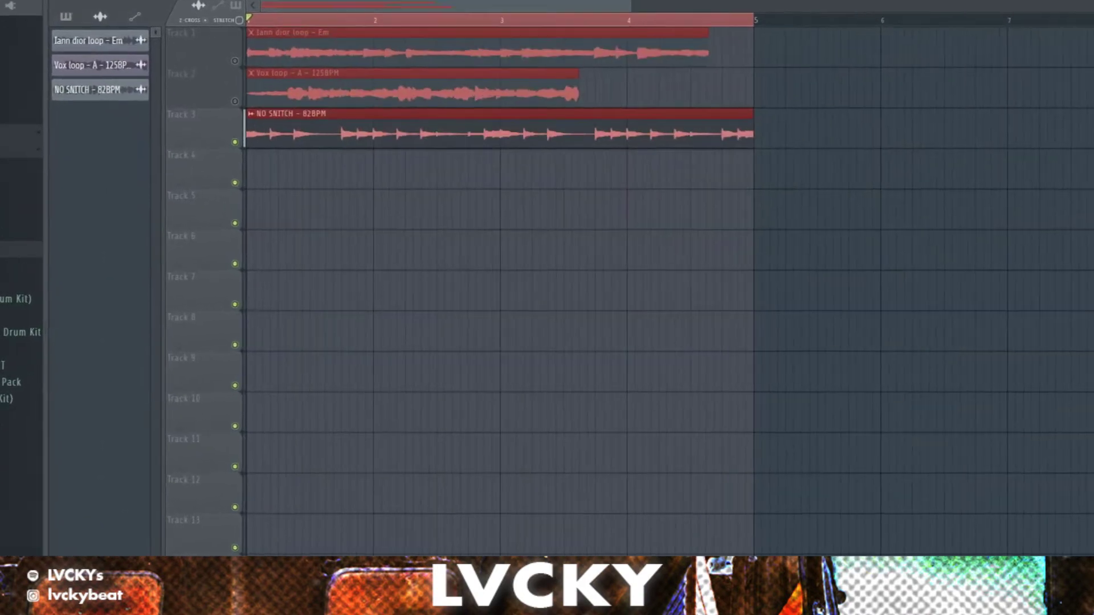
pyautogui.click(68, 18)
pyautogui.click(253, 161)
pyautogui.moveTo(373, 171); pyautogui.dragTo(751, 171)
# Import the loop's MIDI notes into the Sampler channel and play them in its piano roll.
pyautogui.press('F6')
pyautogui.moveTo(23, 434); pyautogui.dragTo(576, 170)
pyautogui.moveTo(604, 371); pyautogui.dragTo(632, 251)
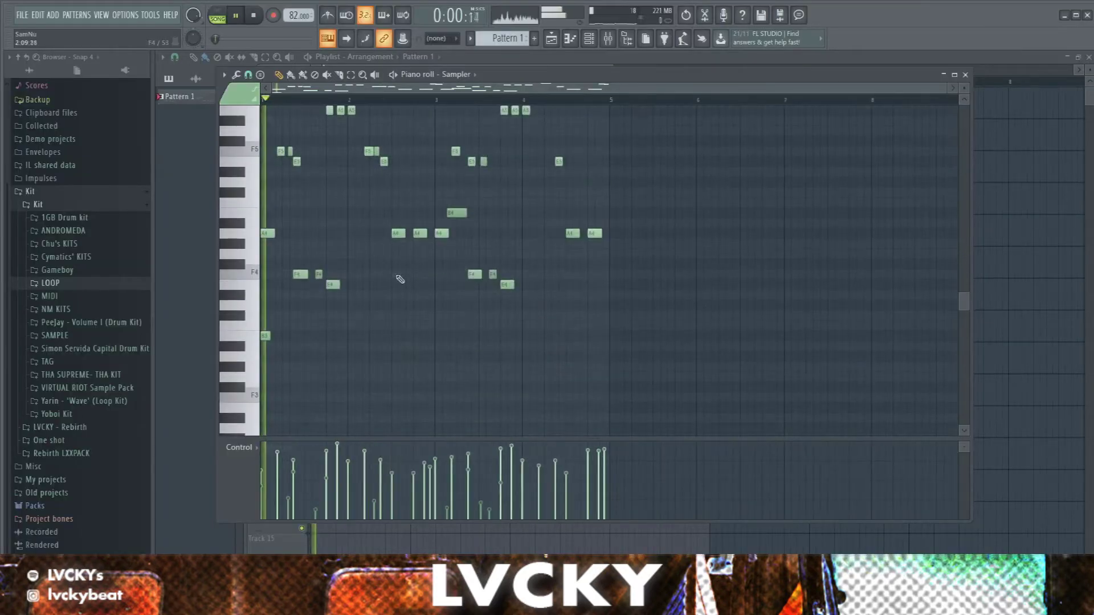
pyautogui.scroll(2, 325, 291)
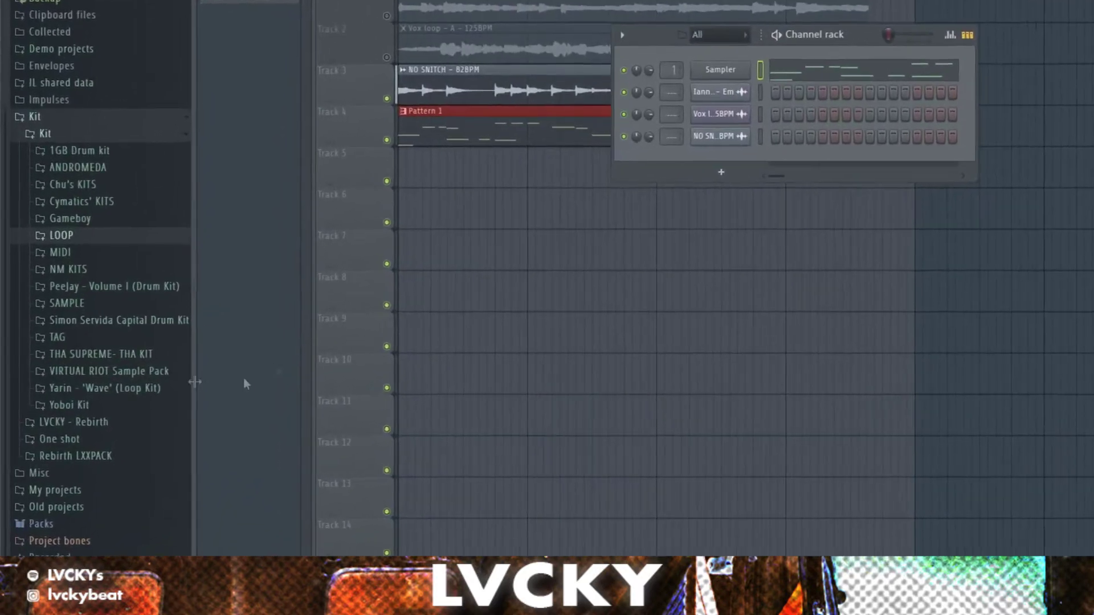
# Load the Greg willen non dormire 808 from LVCKY - Rebirth and draw notes over the melody's ghost notes, starting with A5 and F5.
pyautogui.click(100, 425)
pyautogui.click(101, 426)
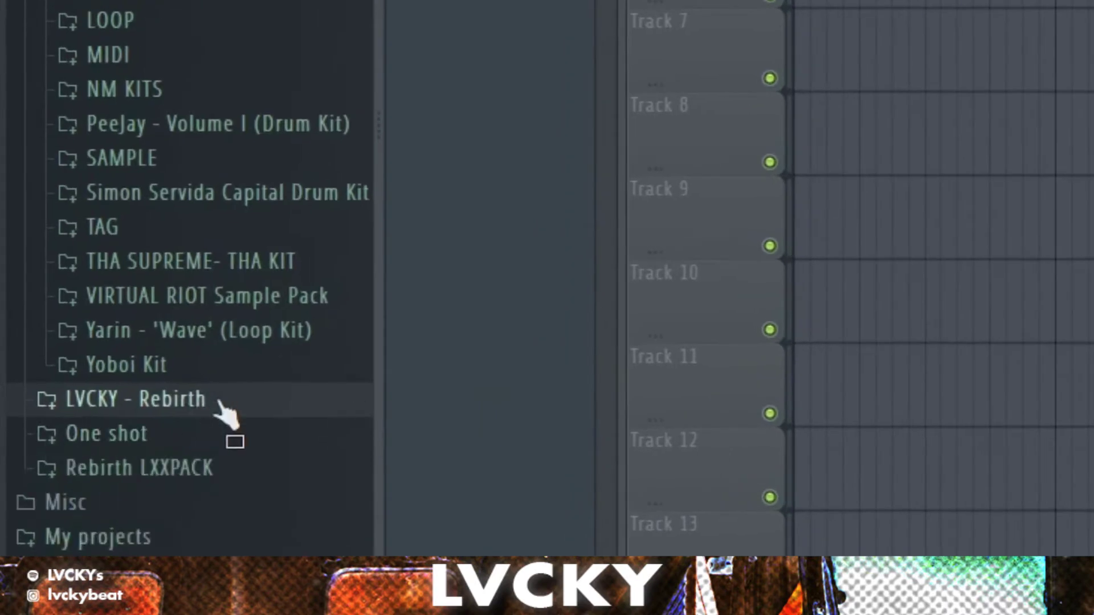
pyautogui.click(220, 404)
pyautogui.click(218, 435)
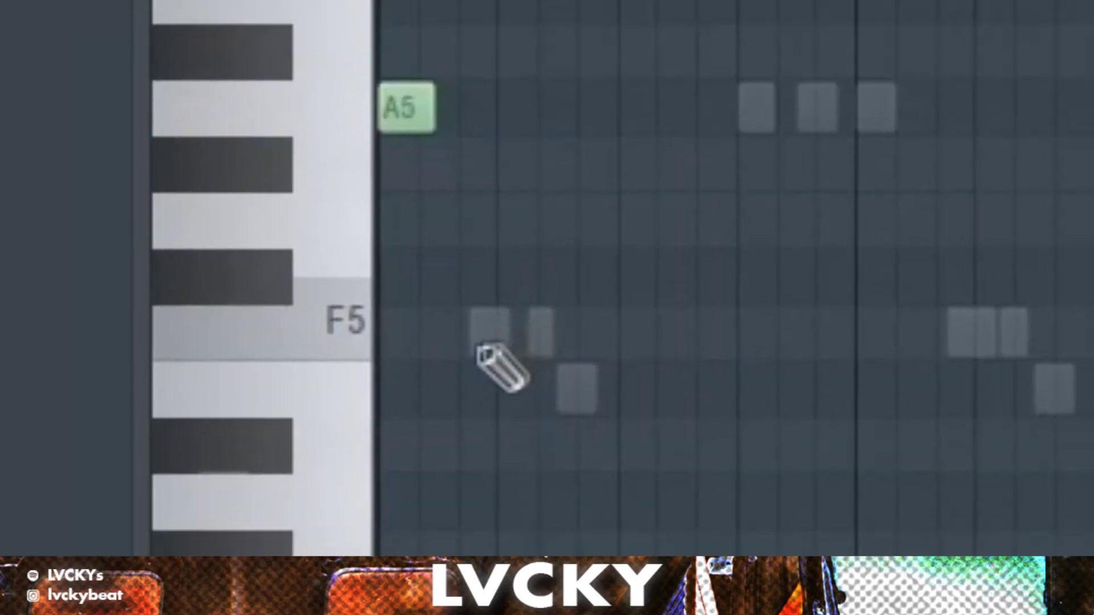
pyautogui.click(488, 301)
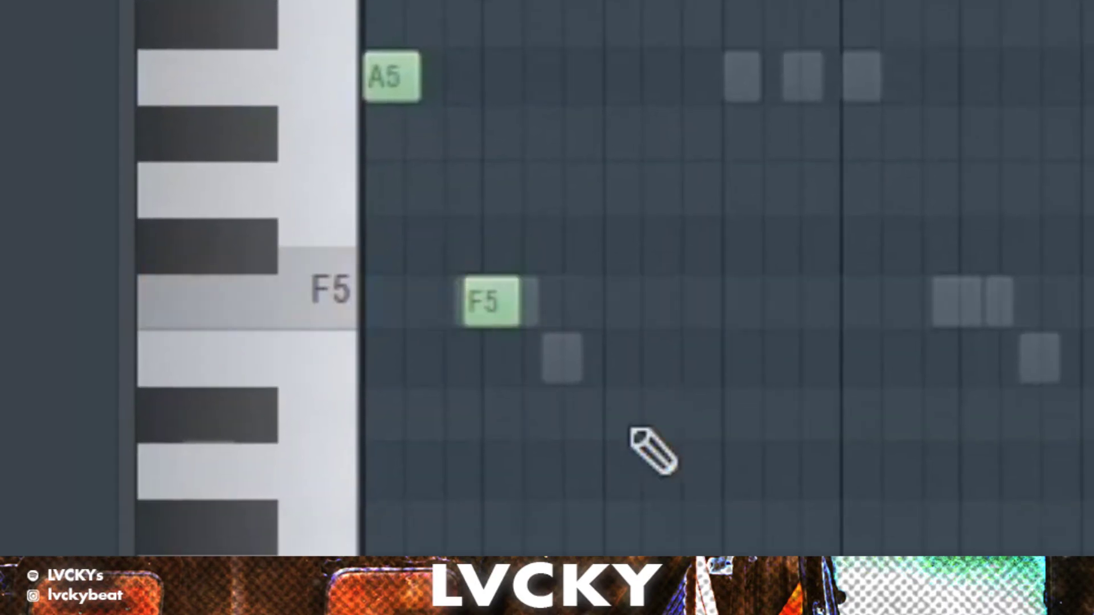
pyautogui.click(570, 358)
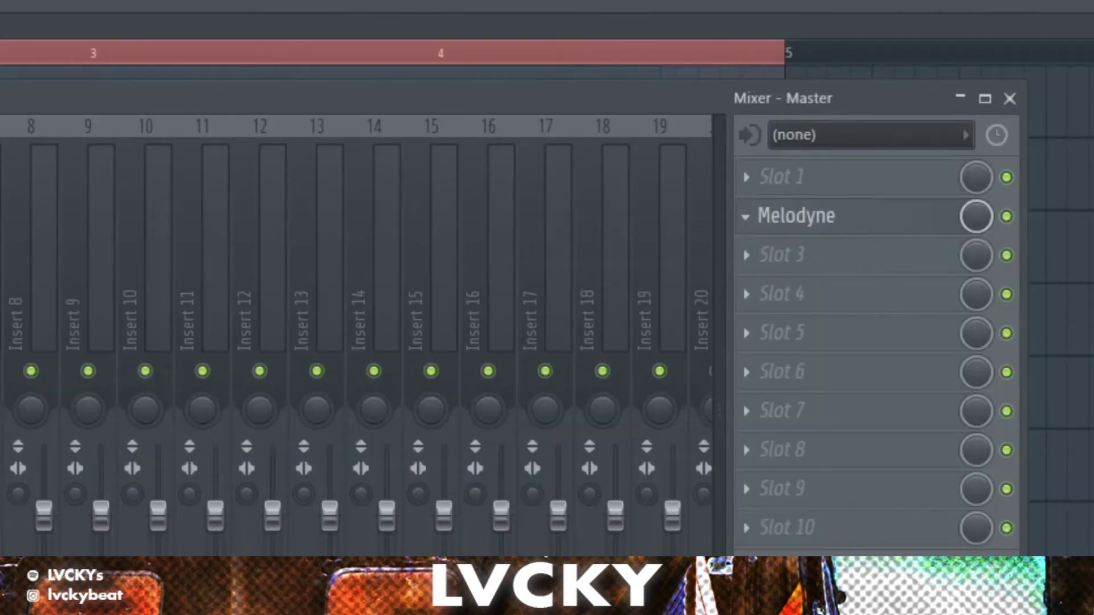
# Close the mixer and the piano roll, and remove the Pattern 2 clip from Track 4.
pyautogui.click(1011, 100)
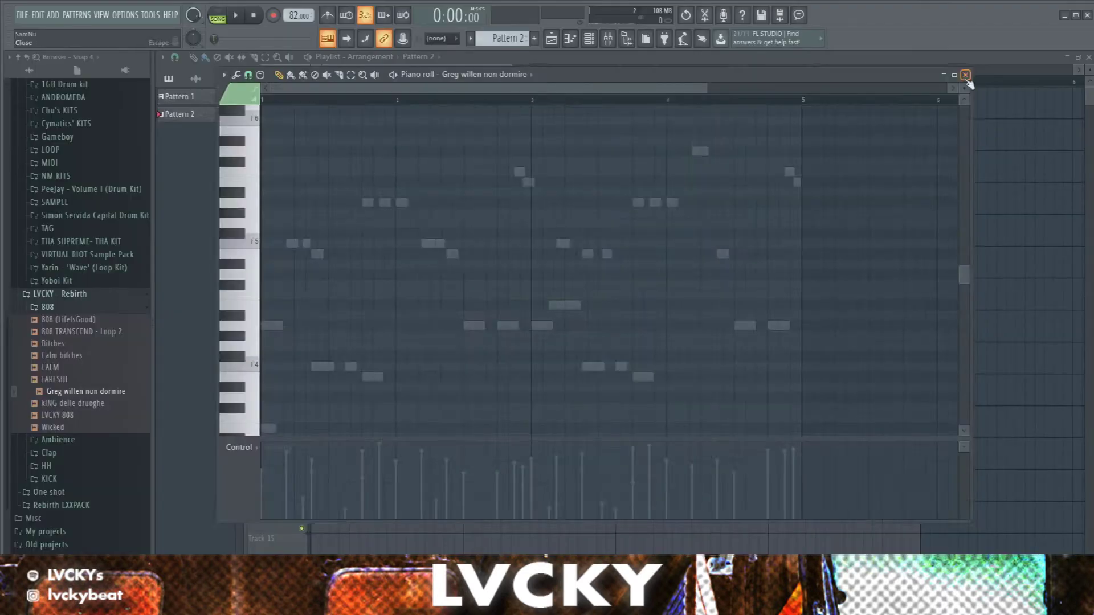
pyautogui.click(965, 74)
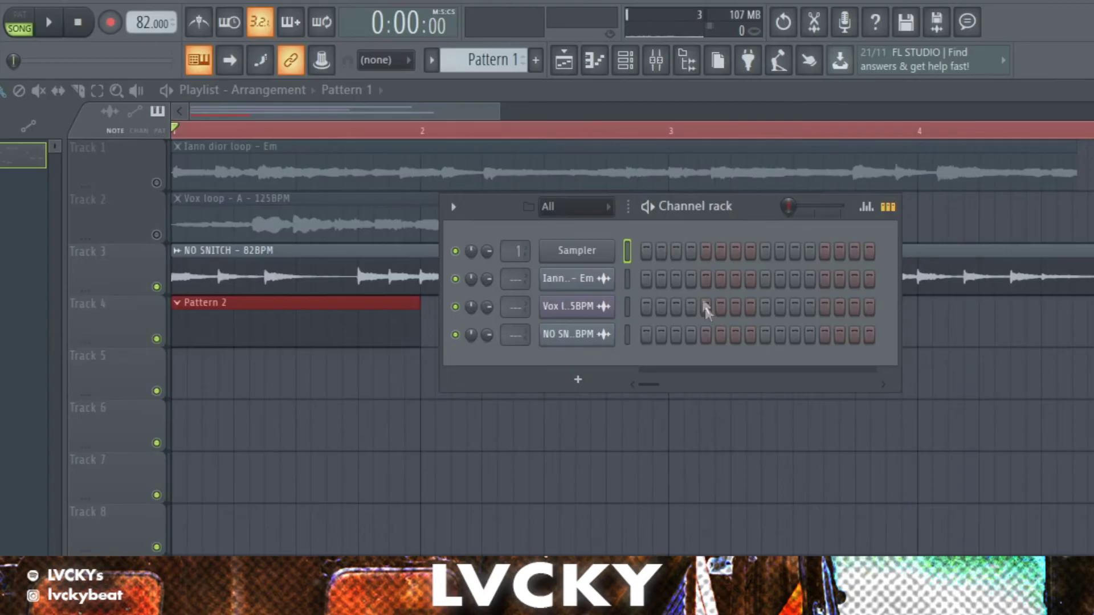
pyautogui.press('F6')
pyautogui.rightClick(174, 311)
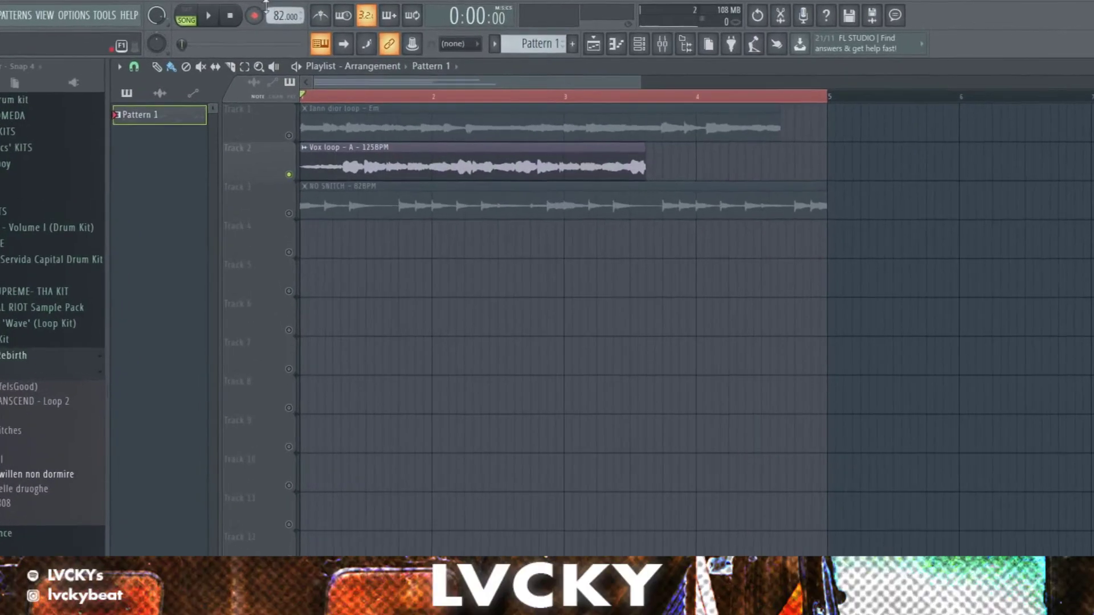
# Set the project tempo to 125 BPM for the Vox loop and place Pattern 1 on Track 4.
pyautogui.moveTo(258, 16); pyautogui.dragTo(258, 1)
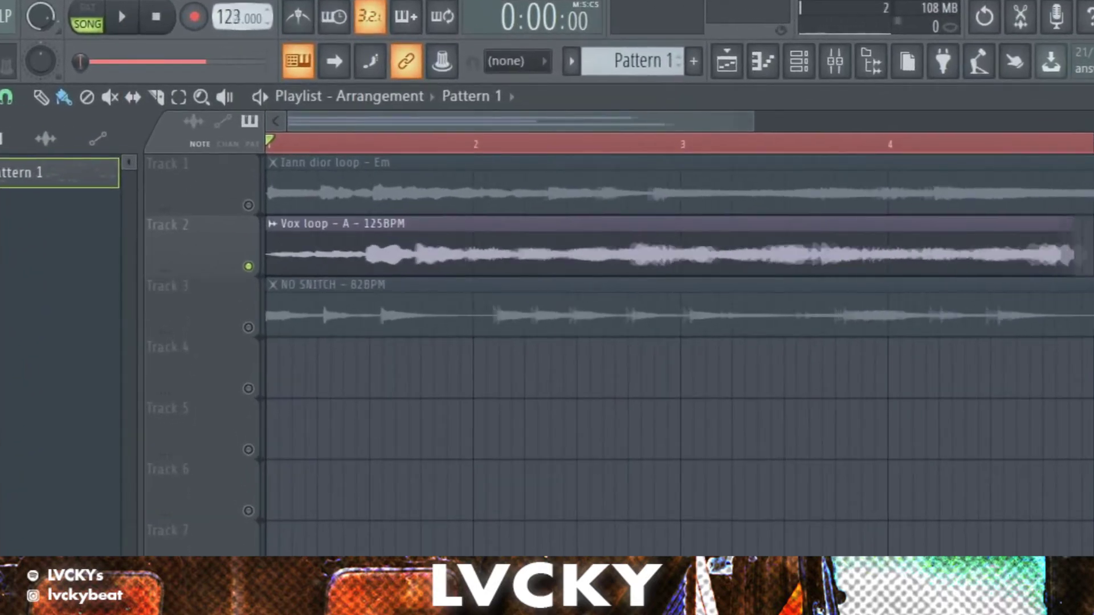
pyautogui.click(523, 250)
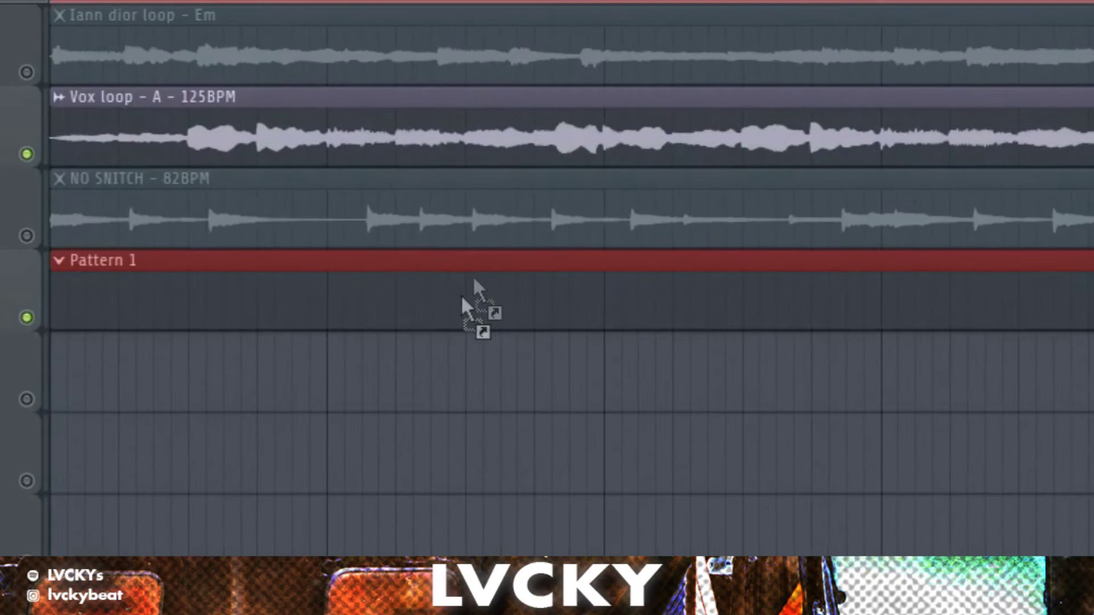
pyautogui.click(528, 134)
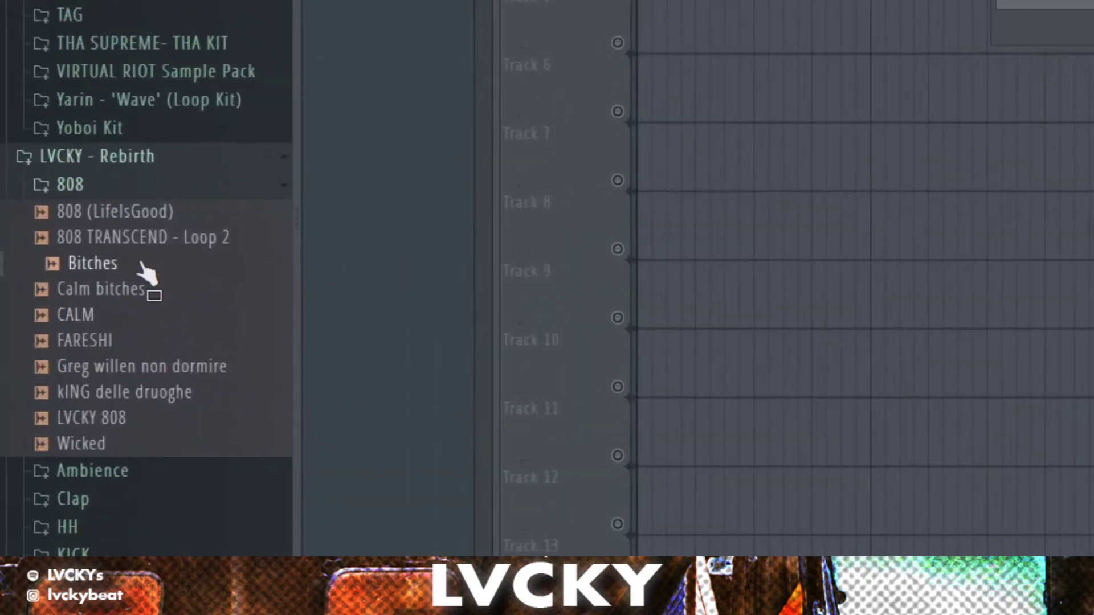
# Add the Bitches 808 as a channel and play its A5 notes in the piano roll against the melody's ghost notes.
pyautogui.moveTo(148, 273); pyautogui.dragTo(454, 322)
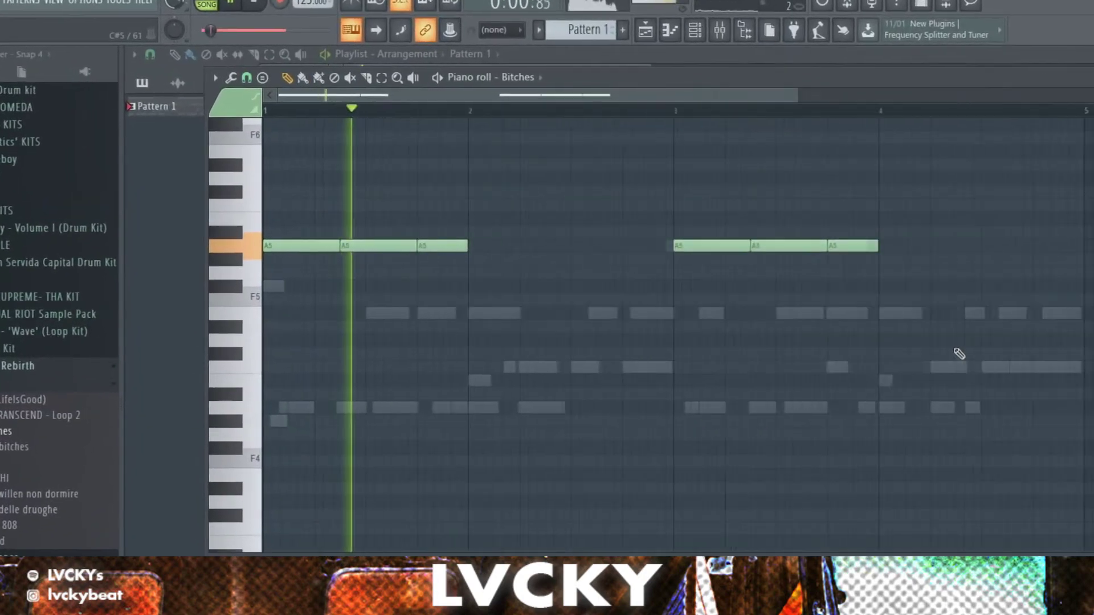
pyautogui.scroll(-1, 955, 350)
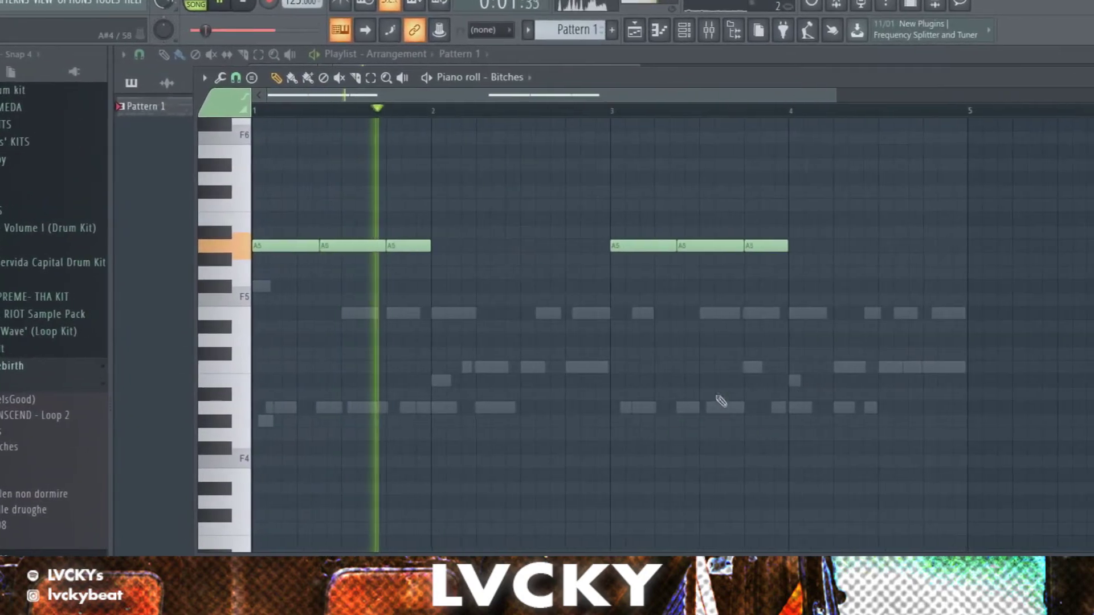
pyautogui.scroll(4, 761, 433)
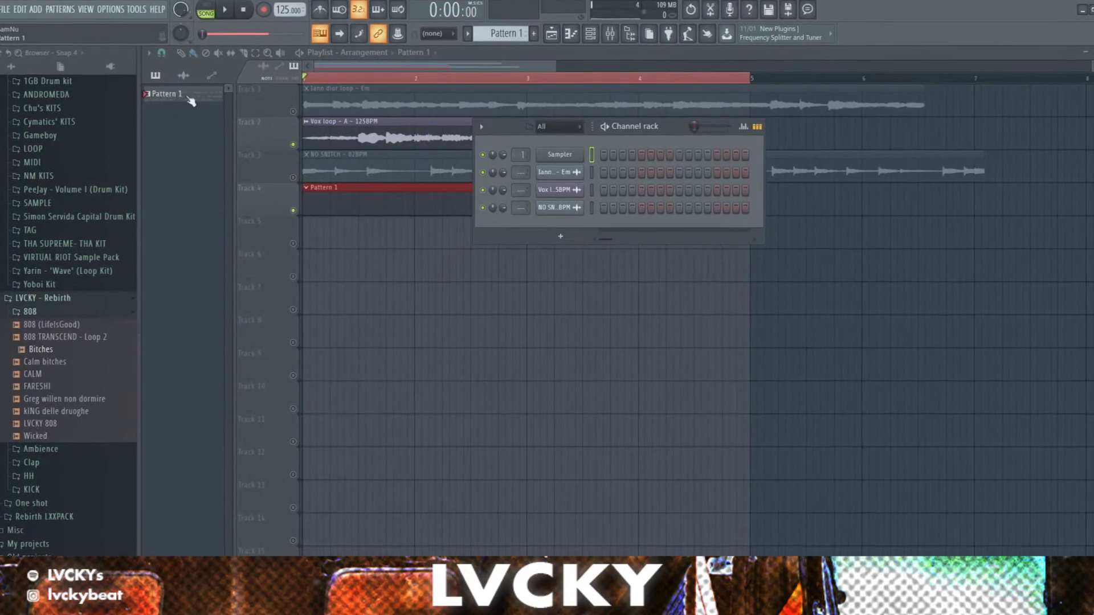
# Close the channel rack and list the project's audio clips in the playlist picker.
pyautogui.click(202, 261)
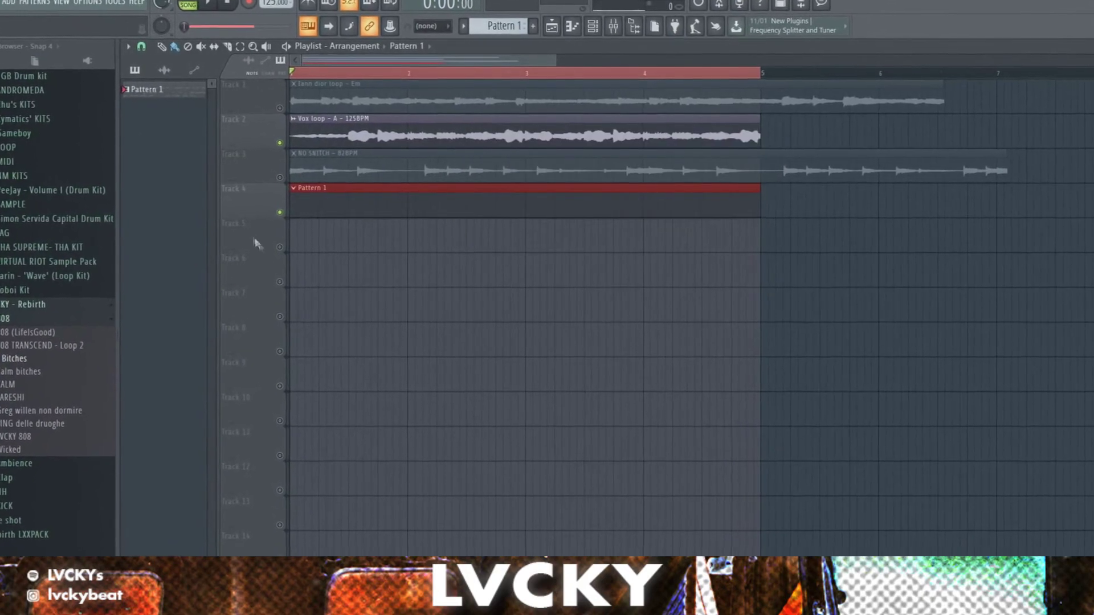
pyautogui.scroll(-1, 261, 237)
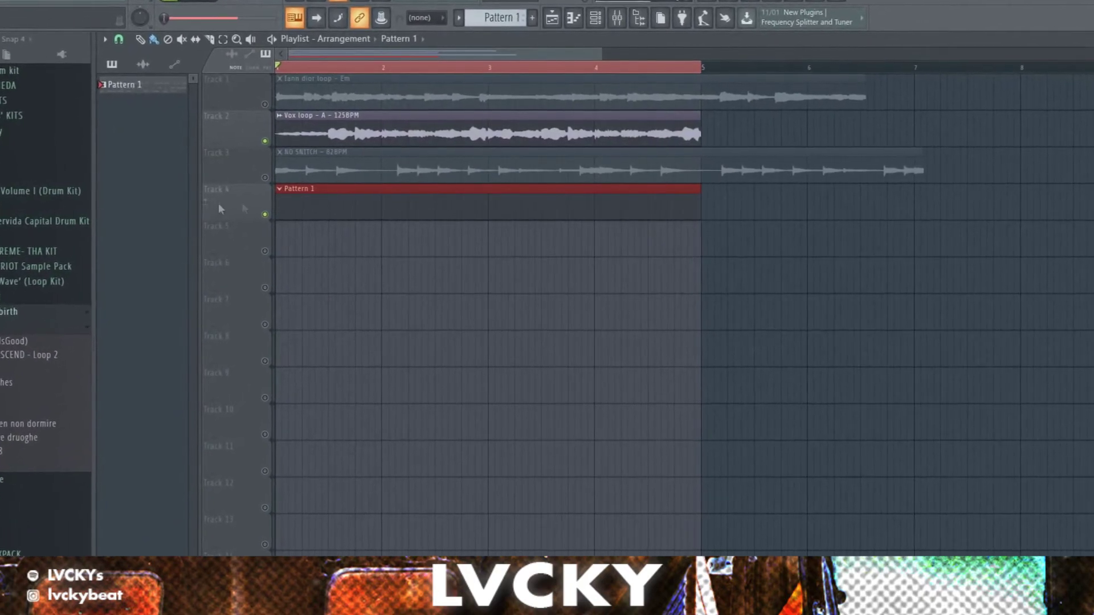
pyautogui.click(137, 62)
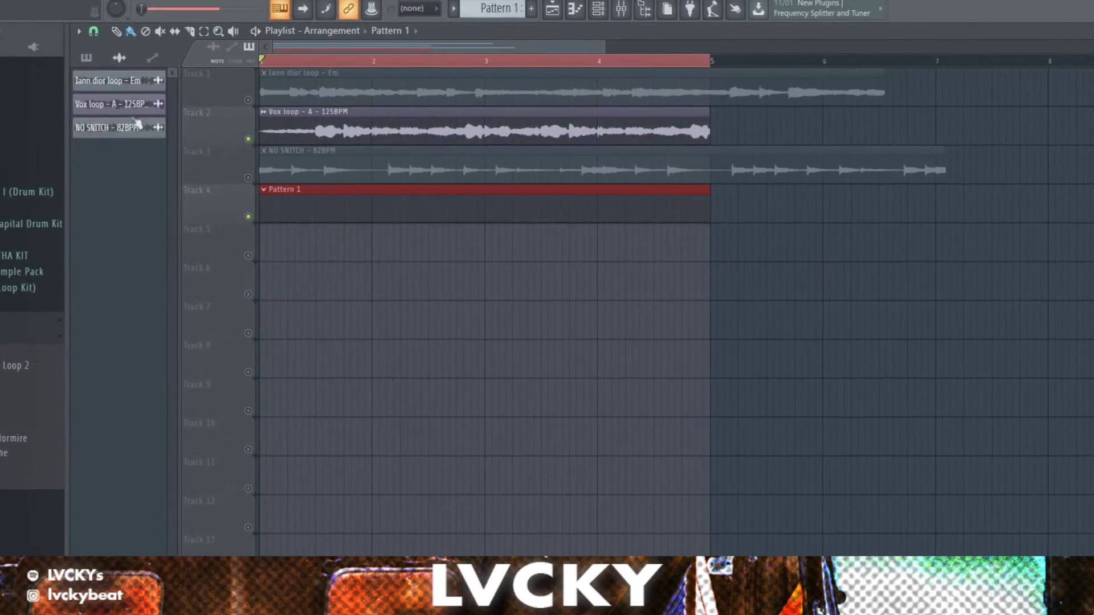
# Check the clip options of the Vox loop - A - 125BPM audio clip in the picker.
pyautogui.rightClick(118, 109)
pyautogui.click(163, 267)
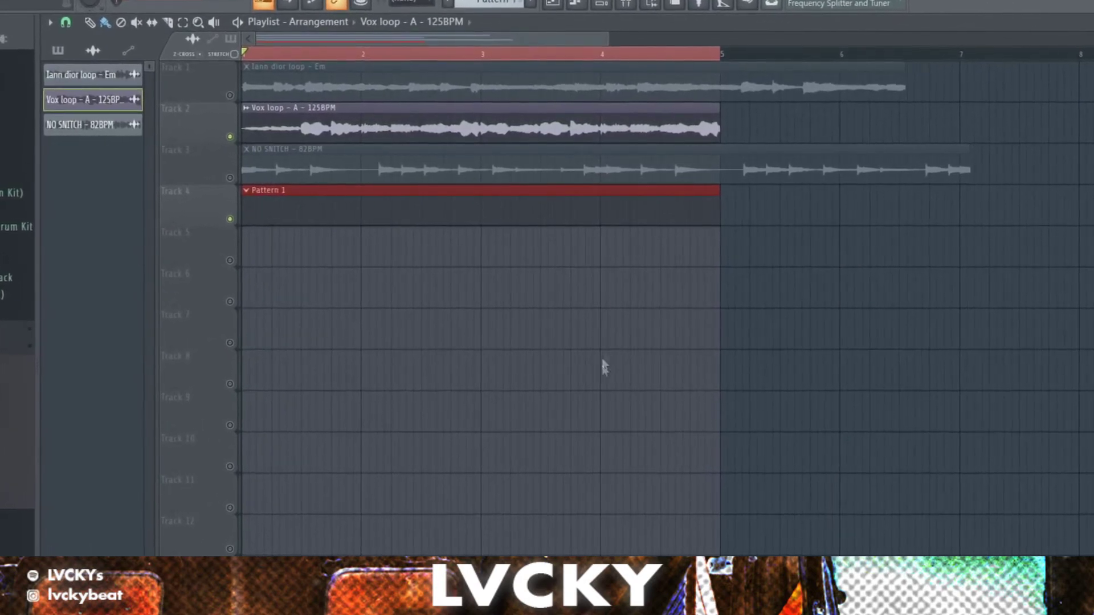
pyautogui.click(601, 356)
pyautogui.rightClick(85, 98)
pyautogui.click(207, 279)
pyautogui.click(672, 363)
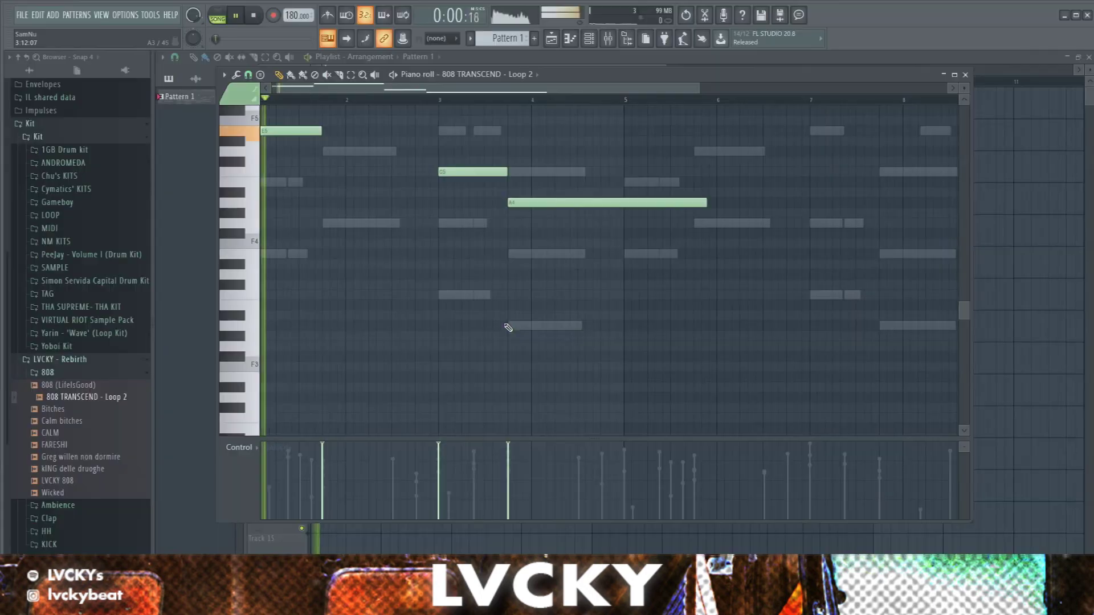
# Play the 808 TRANSCEND - Loop 2 bassline and raise its long A4 note by one octave.
pyautogui.scroll(2, 264, 318)
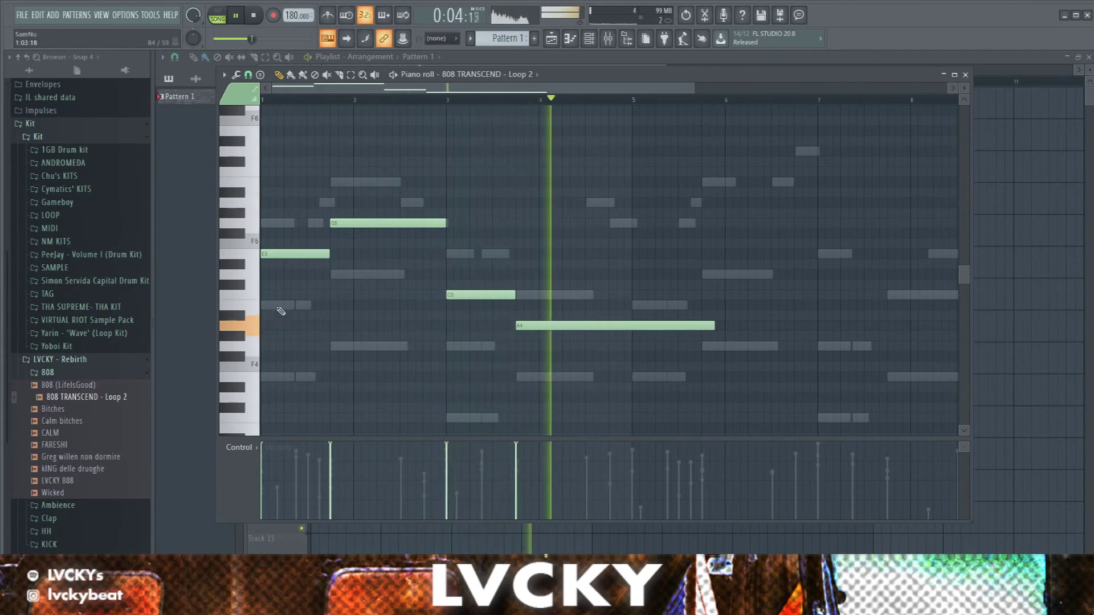
pyautogui.press('space')
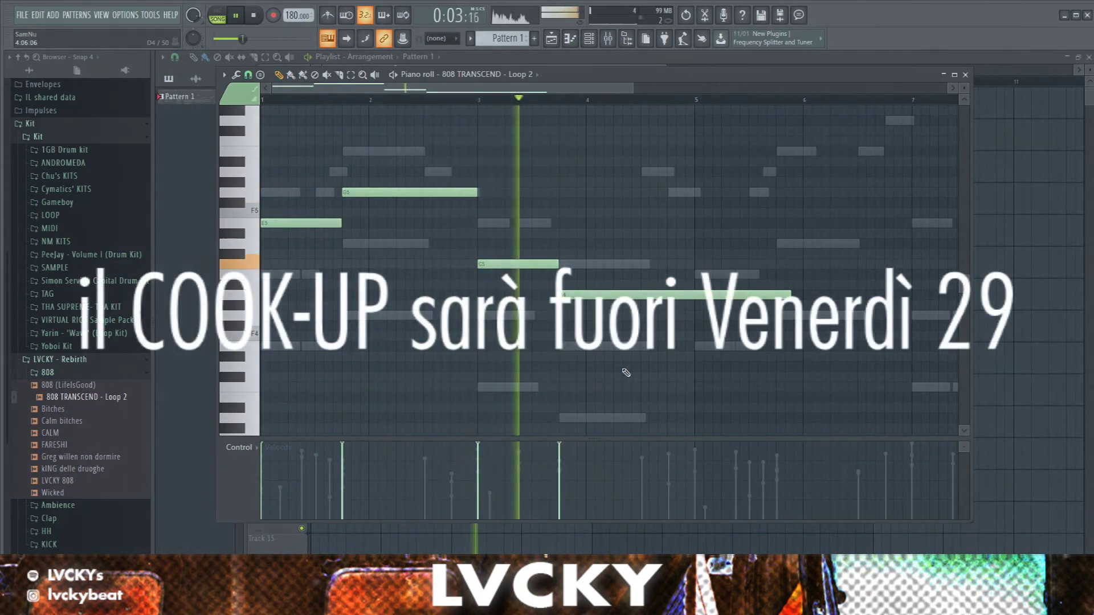
pyautogui.moveTo(625, 294); pyautogui.dragTo(626, 172)
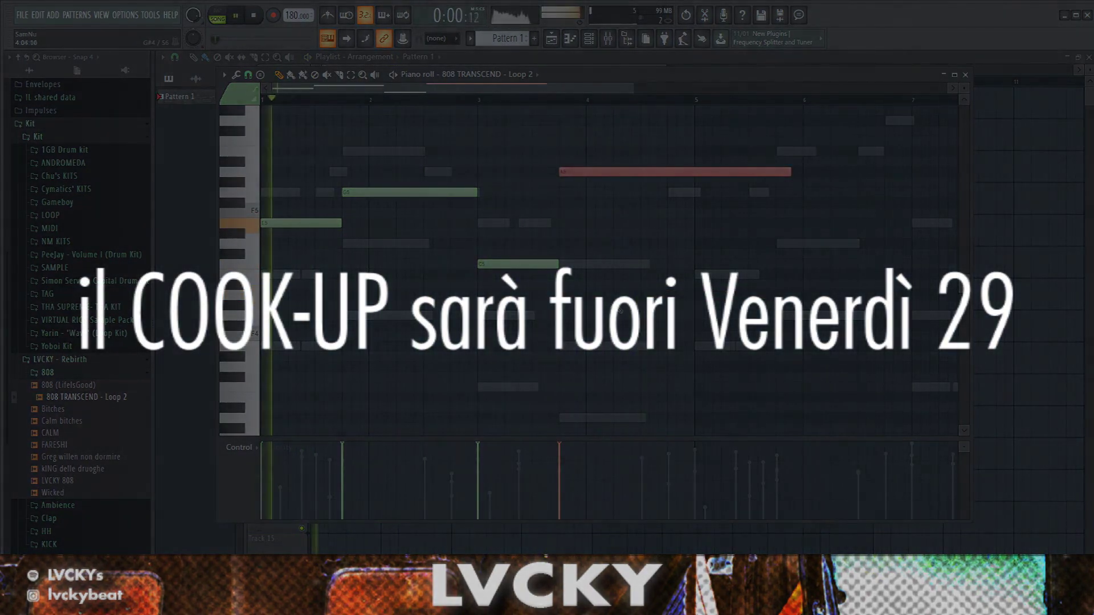